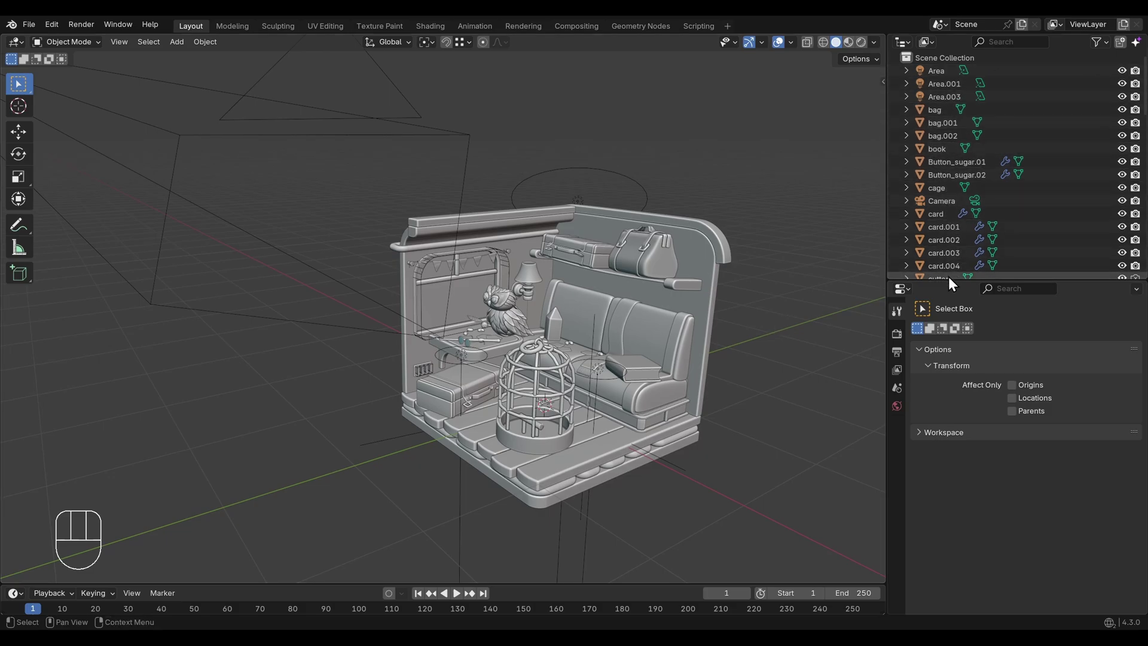
- Enlarge the Outliner by dragging its border with the Properties editor downward
left_click_drag(948, 280, 958, 594)
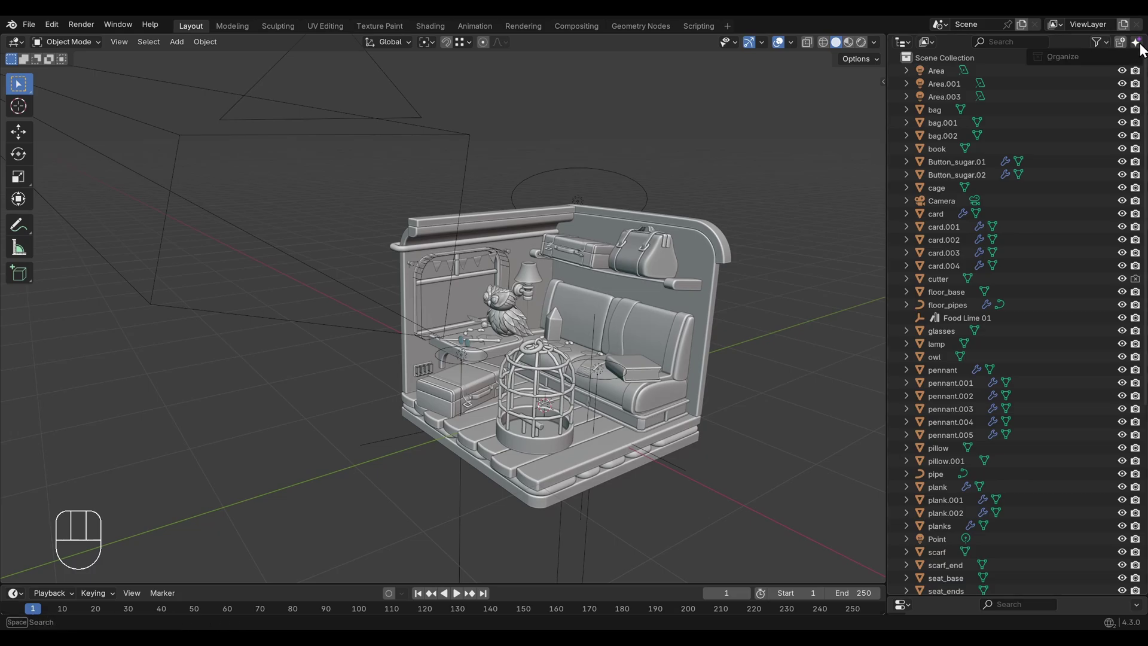
- Attempt Organize with nothing selected, then select all 62 objects with A
left_click(1058, 56)
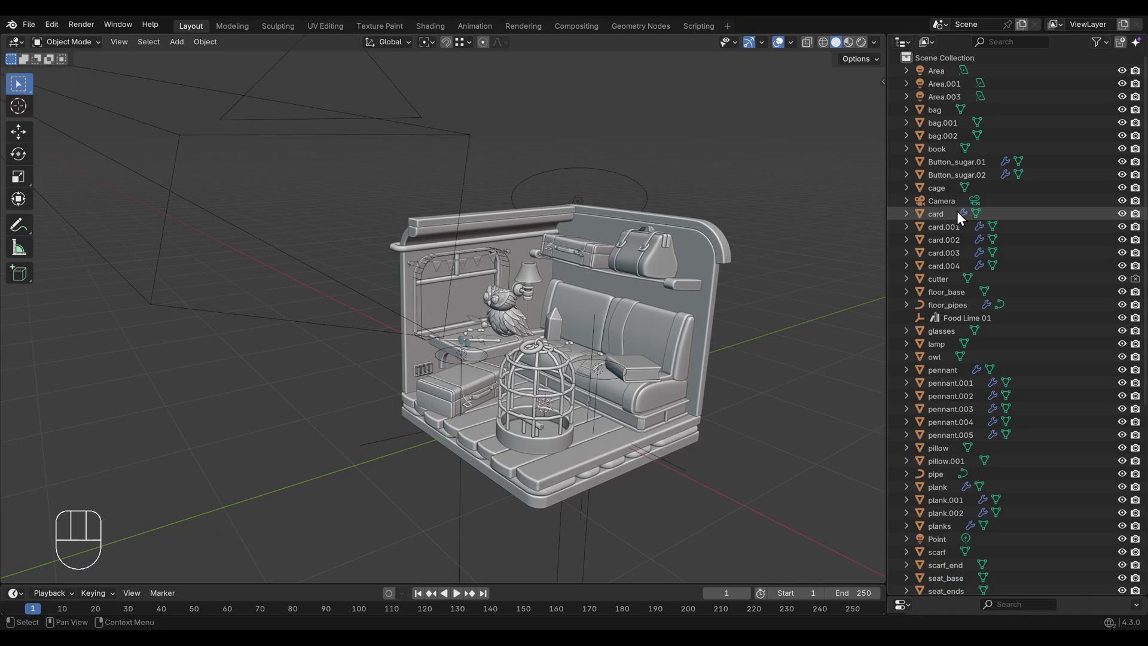
key("a")
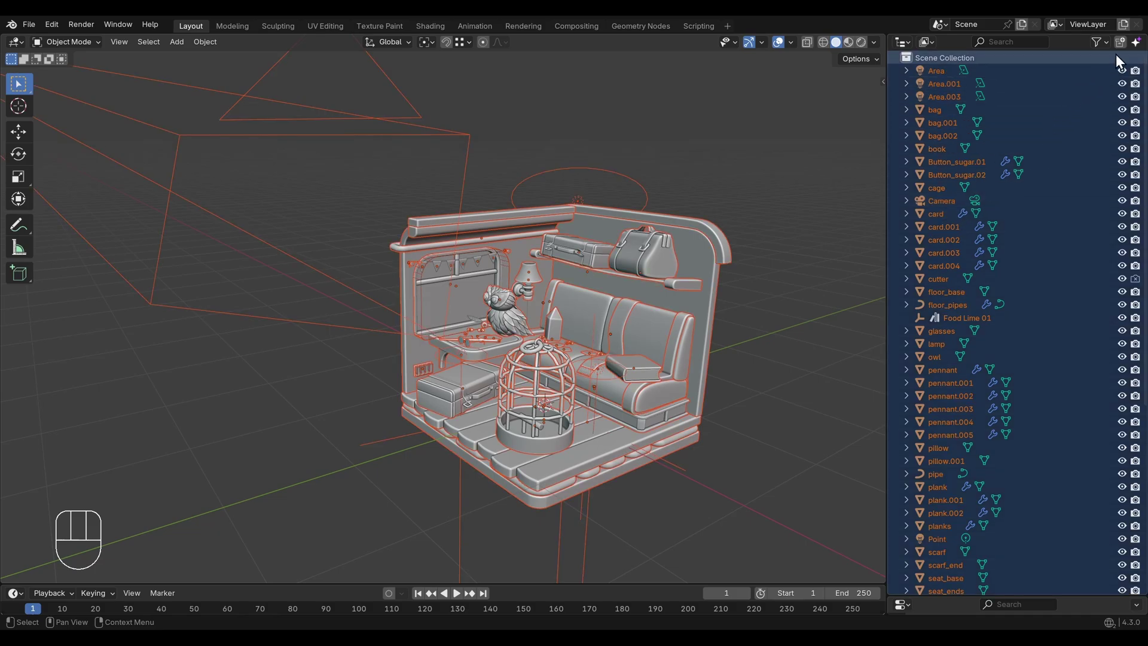
left_click(1135, 42)
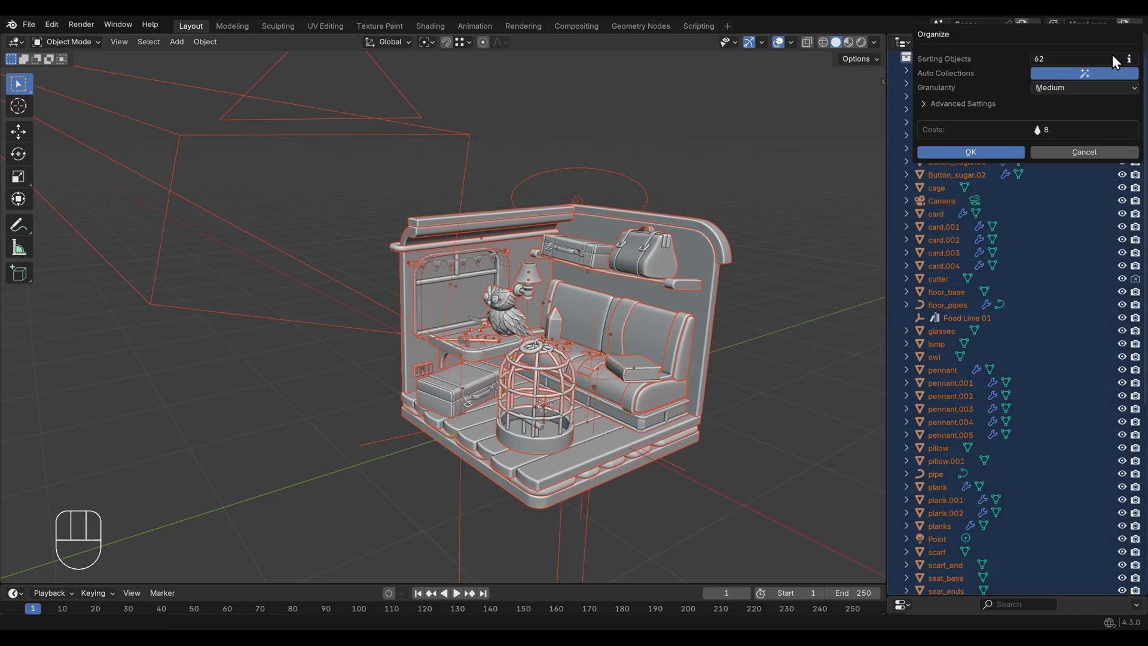
left_click_drag(1023, 37, 1011, 94)
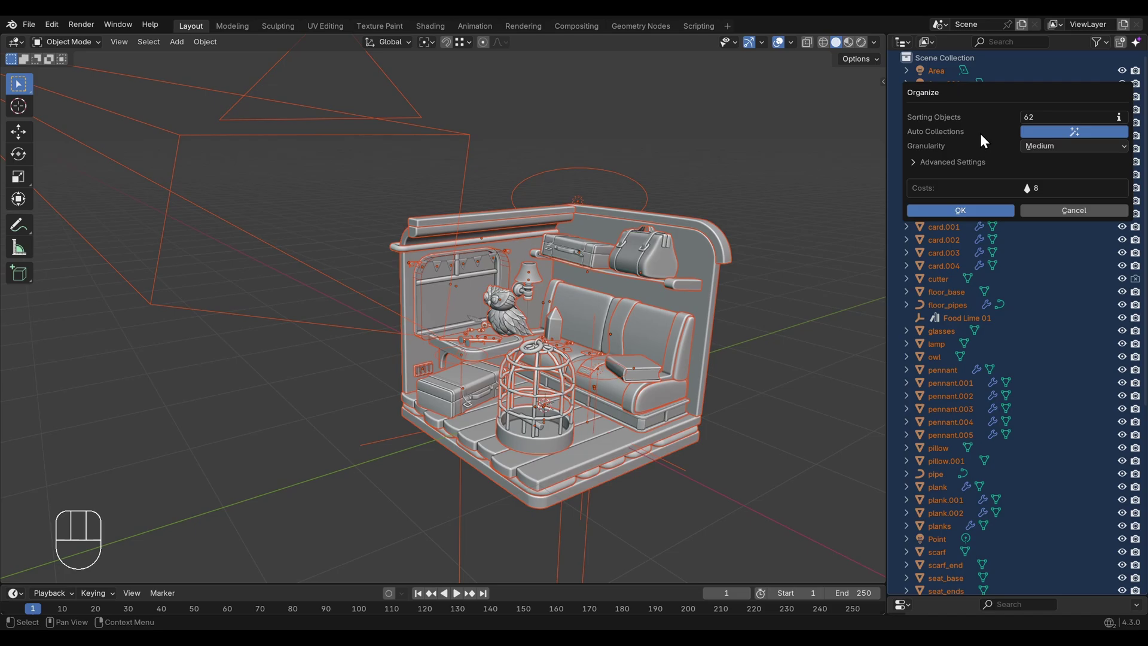
left_click(1049, 146)
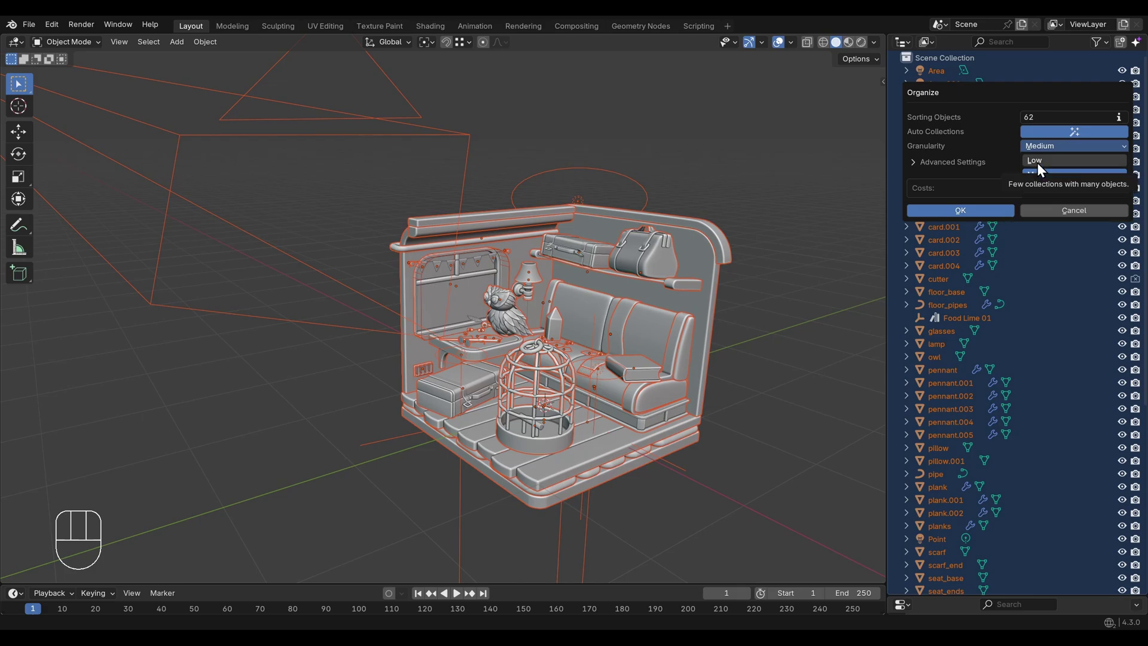
left_click(1049, 150)
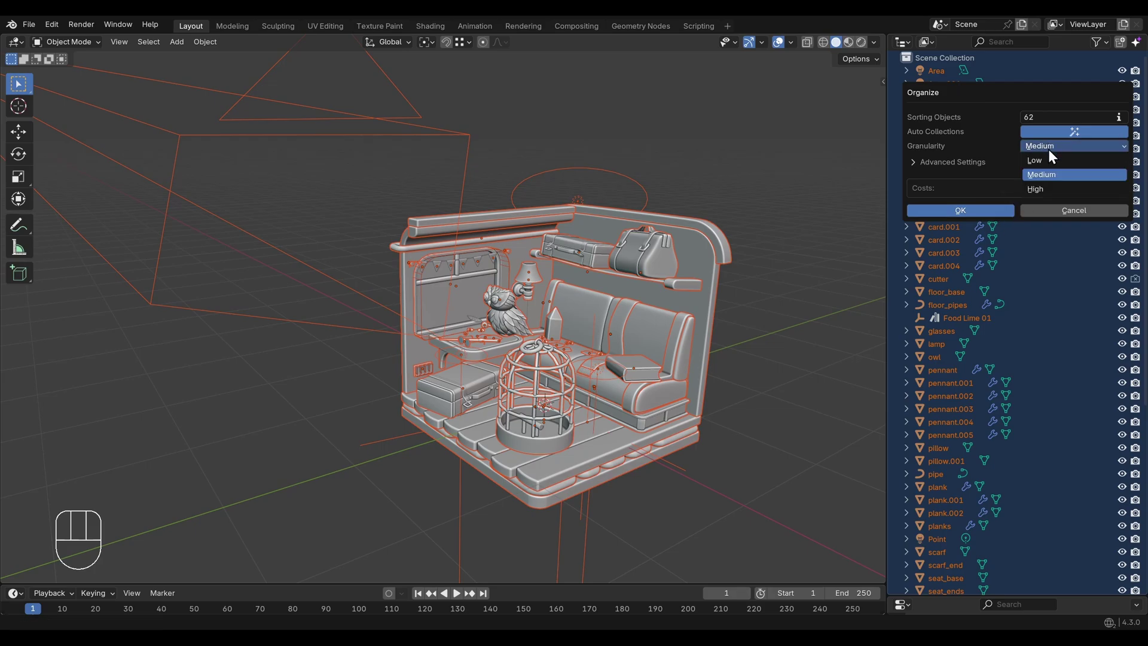
left_click(1045, 175)
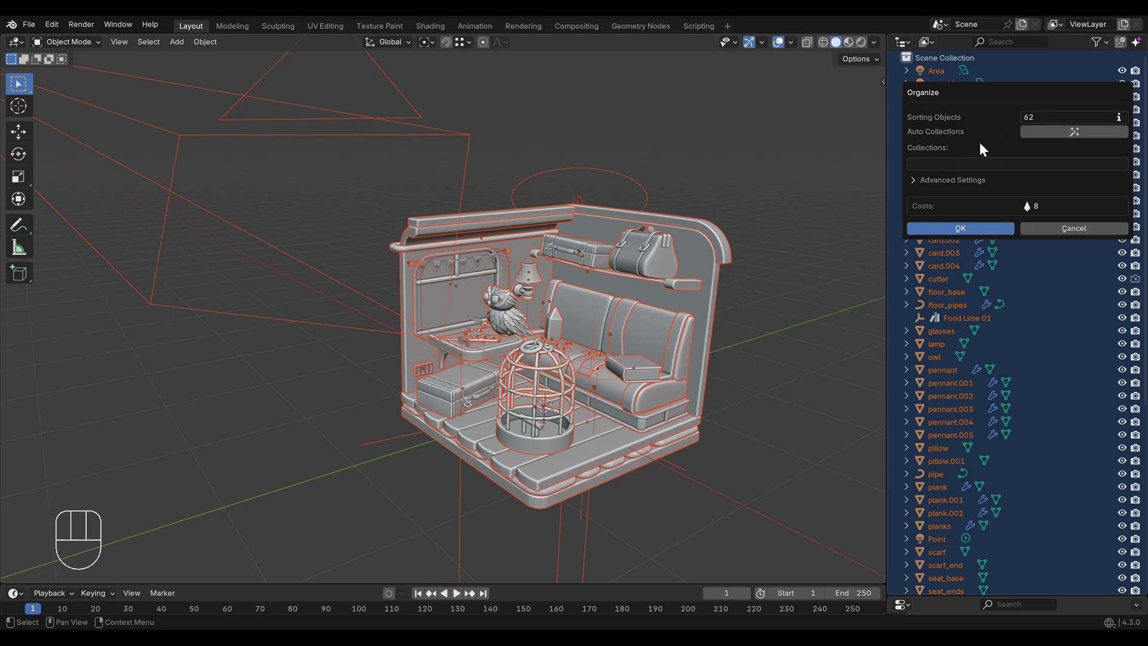
left_click(970, 164)
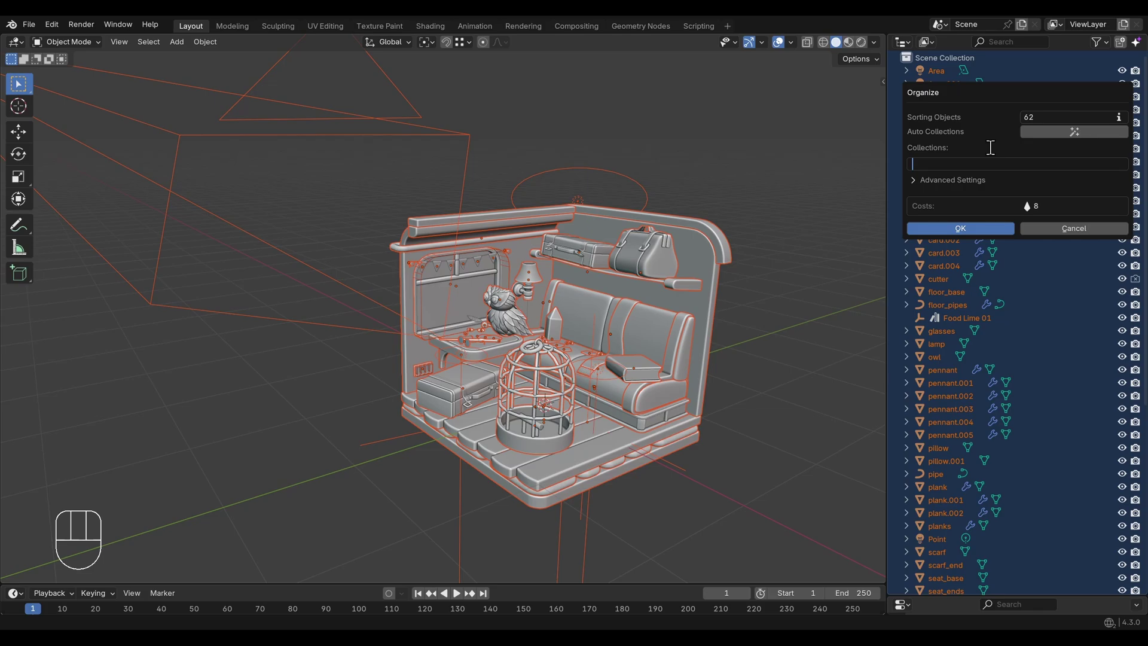
type("furniture, light,")
type(" bags")
key("Return")
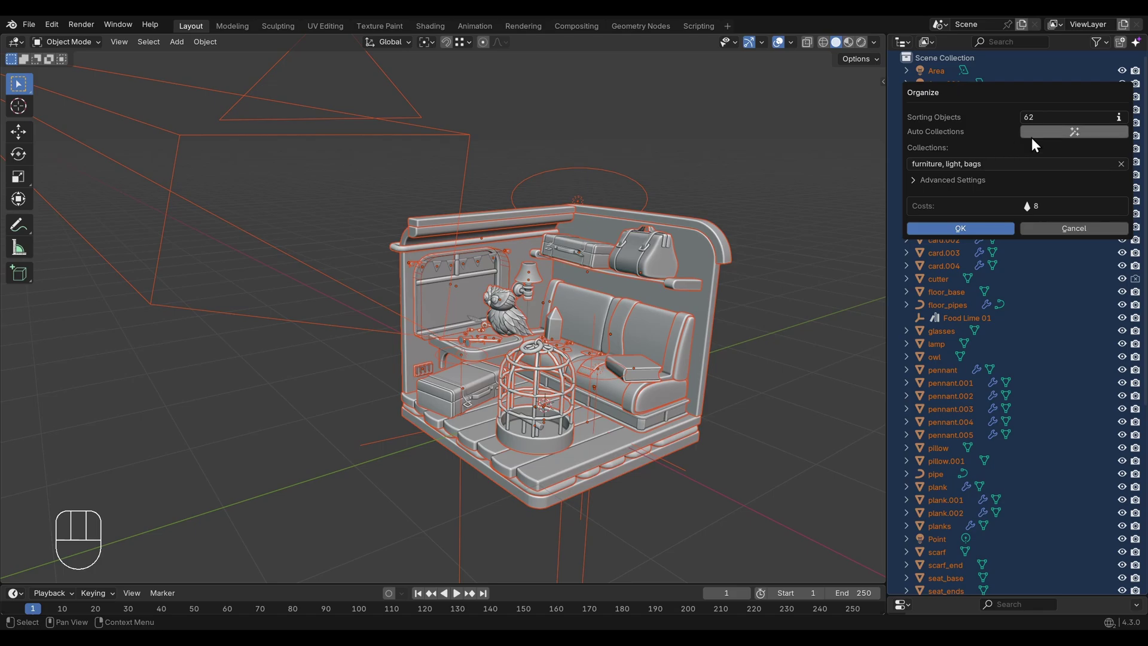
- Use automatic collection naming and set Generation Quality to Balanced, then back to High (cost 8)
left_click(1050, 129)
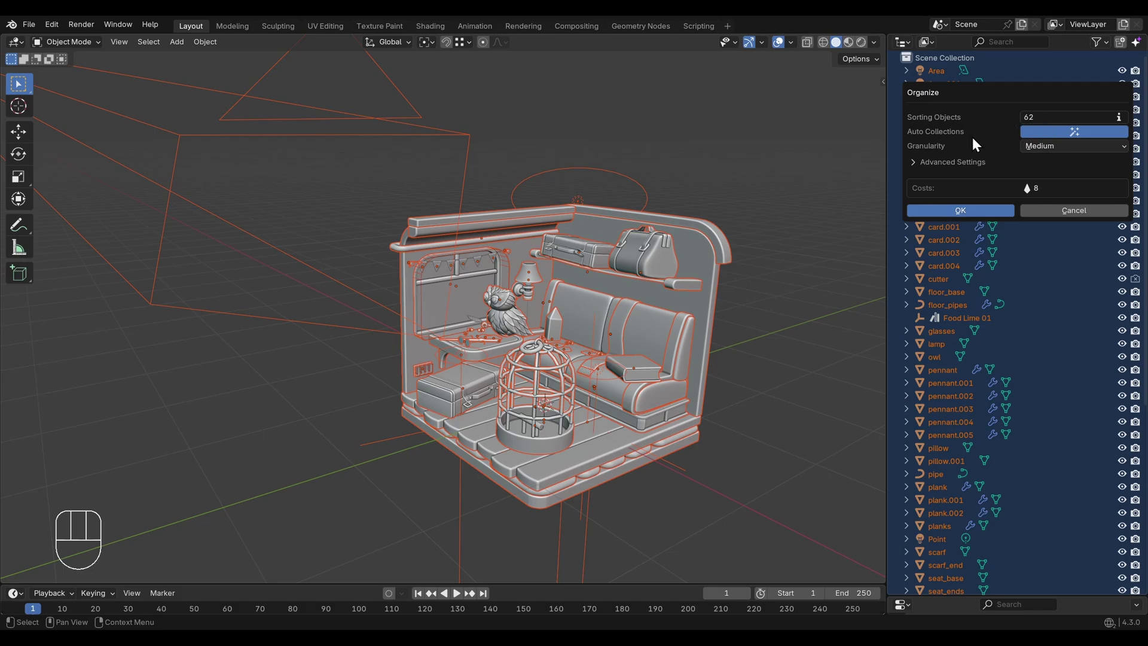
left_click(914, 159)
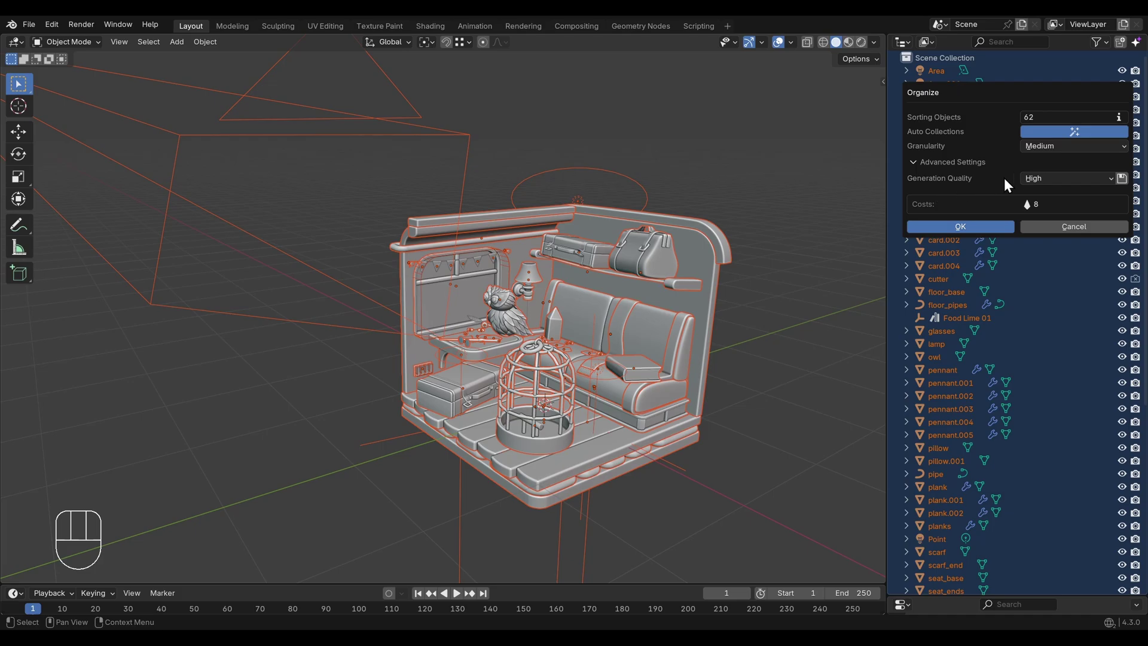
left_click(1042, 181)
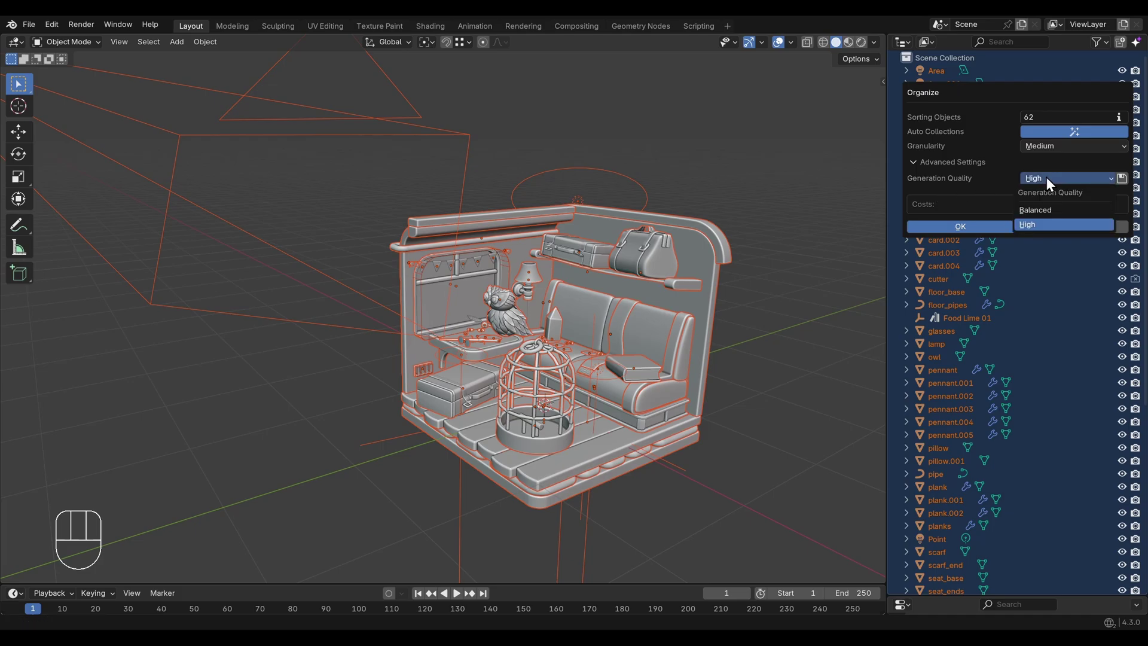
left_click(1026, 208)
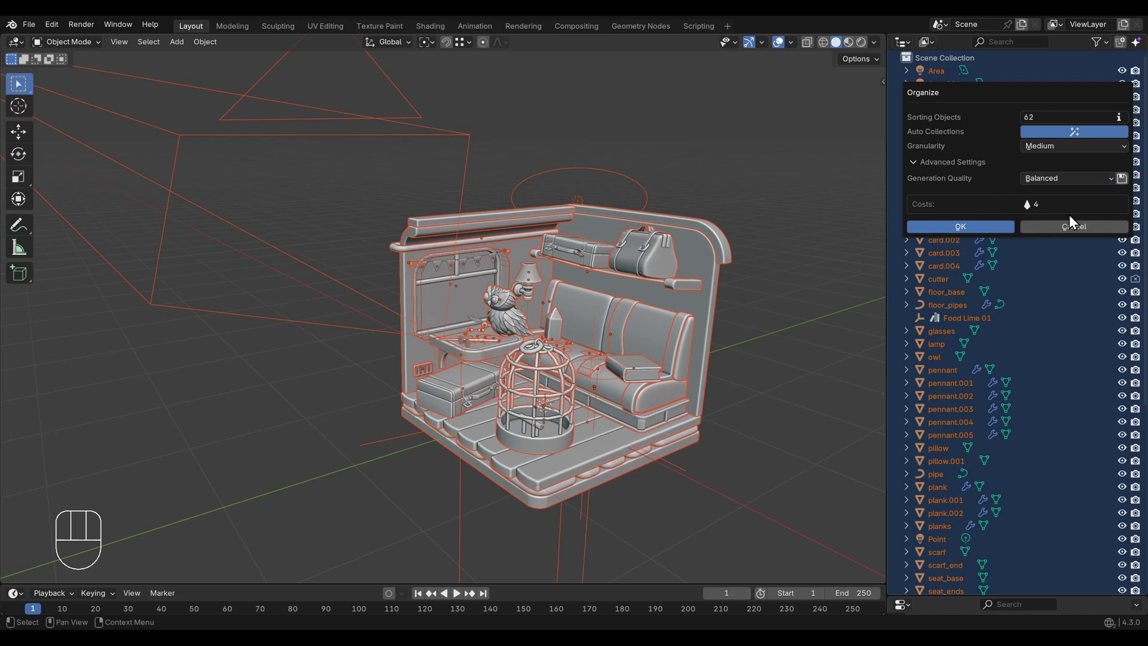
left_click(1055, 181)
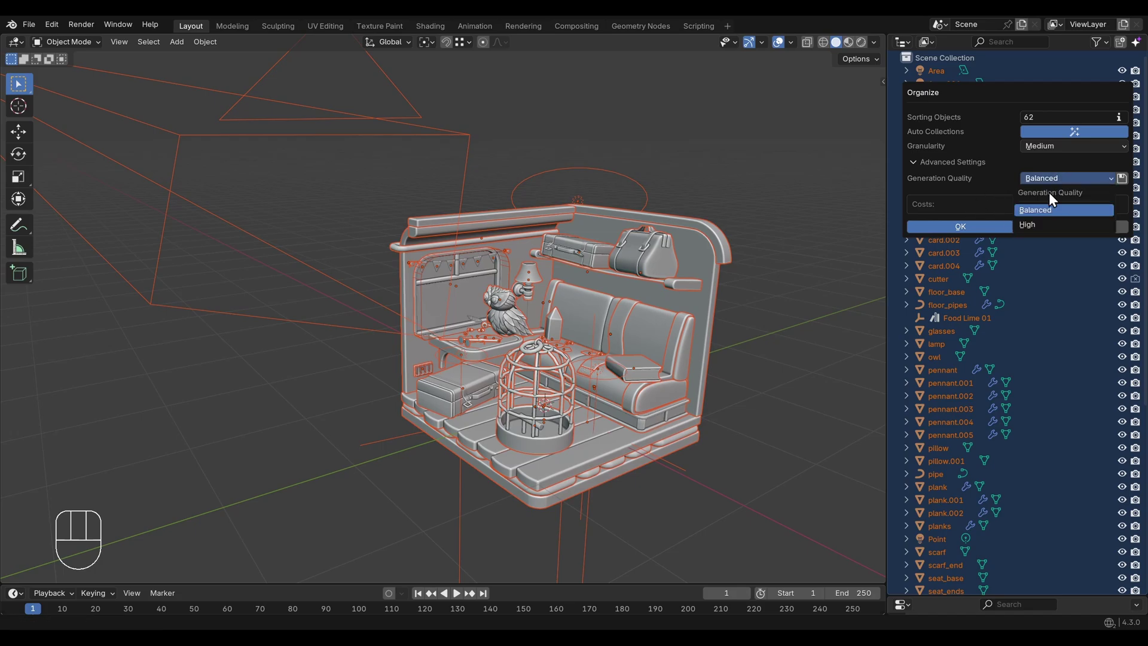
left_click(1037, 226)
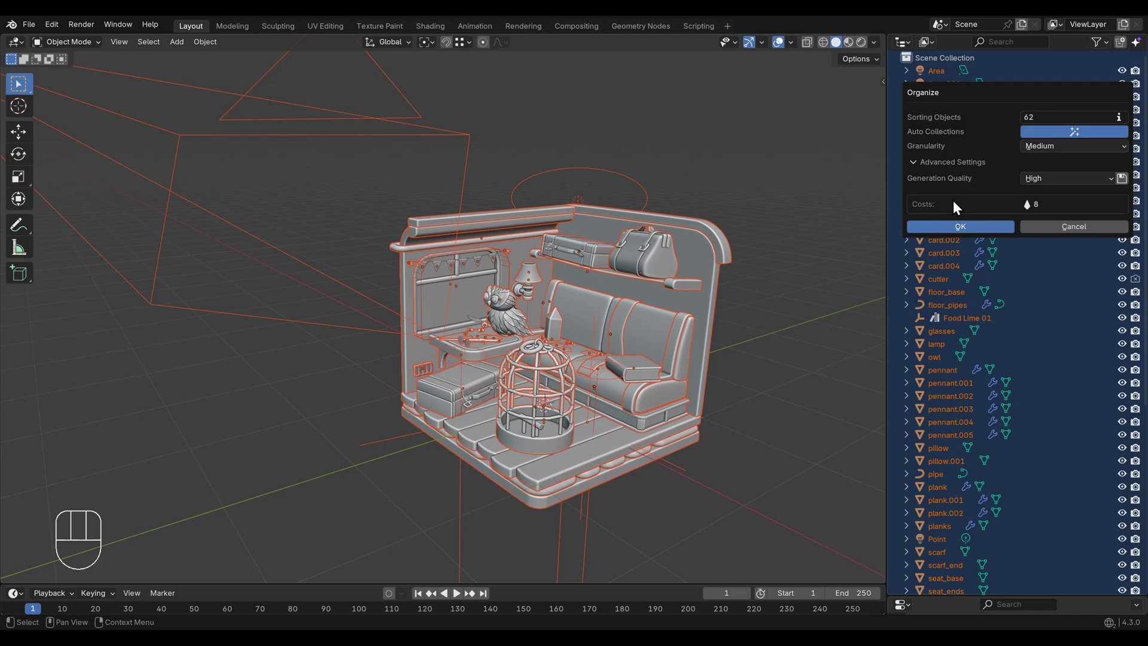
- Confirm the Organize dialog so objects are sorted into Furniture, Lighting, Decor and other collections
left_click(953, 224)
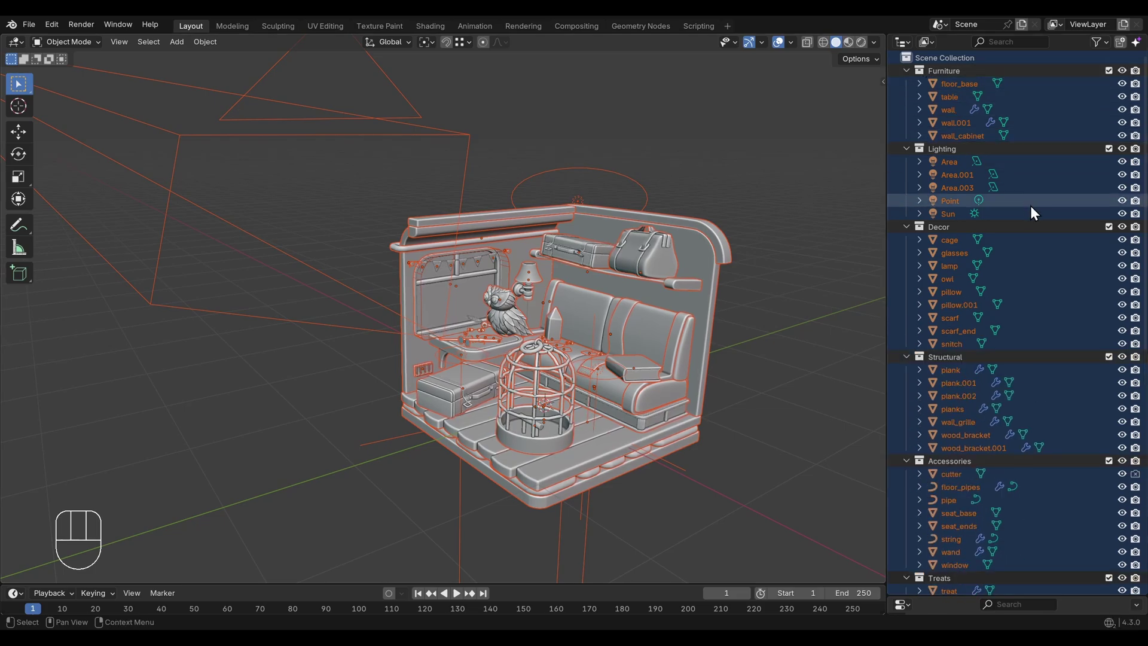
scroll(1041, 184, "down", 2)
scroll(1042, 184, "down", 2)
scroll(1042, 185, "down", 2)
scroll(1041, 184, "down", 2)
scroll(1041, 185, "down", 4)
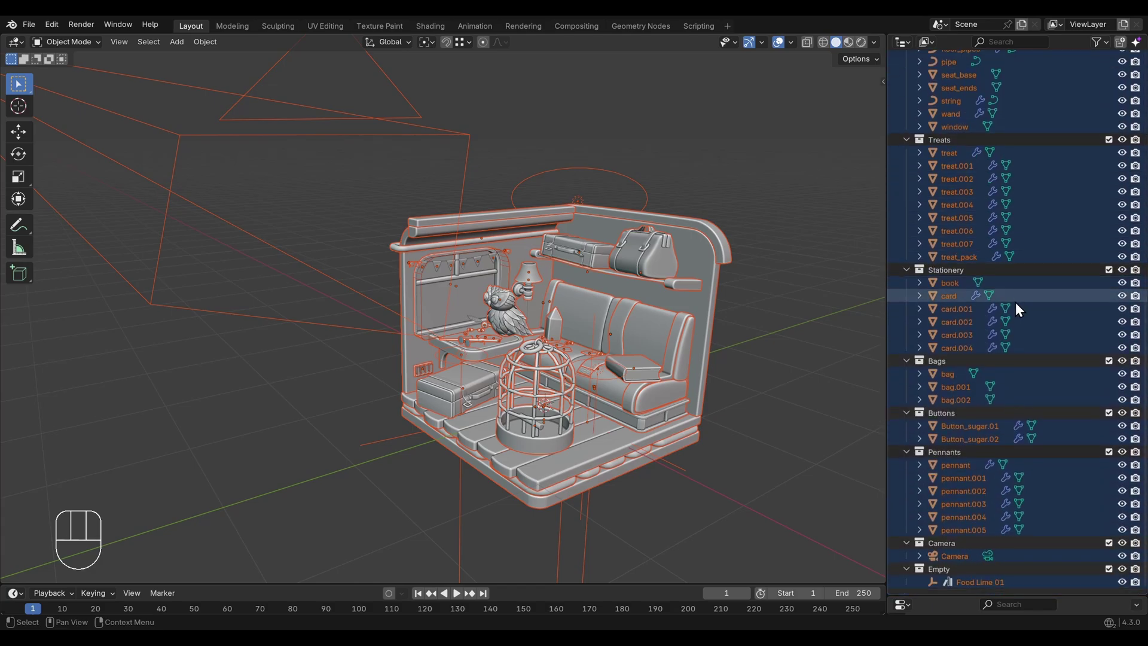
scroll(1015, 299, "up", 10)
scroll(1014, 298, "up", 2)
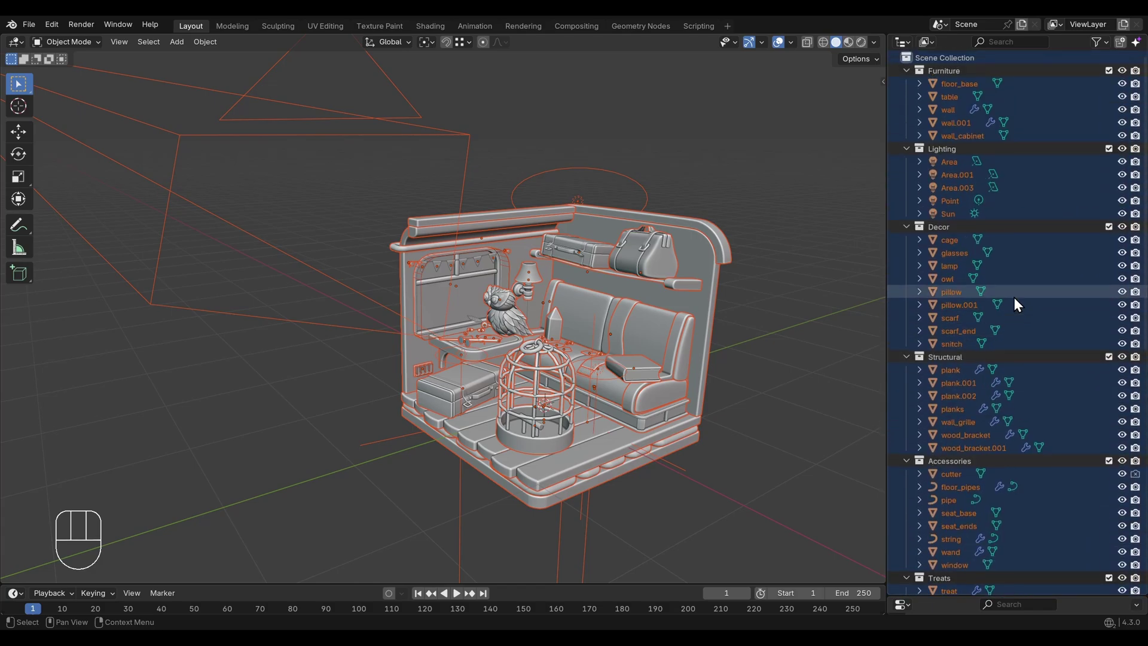
- Collapse all twelve collections from Furniture through Empty and deselect every object
left_click(907, 71)
left_click(908, 97)
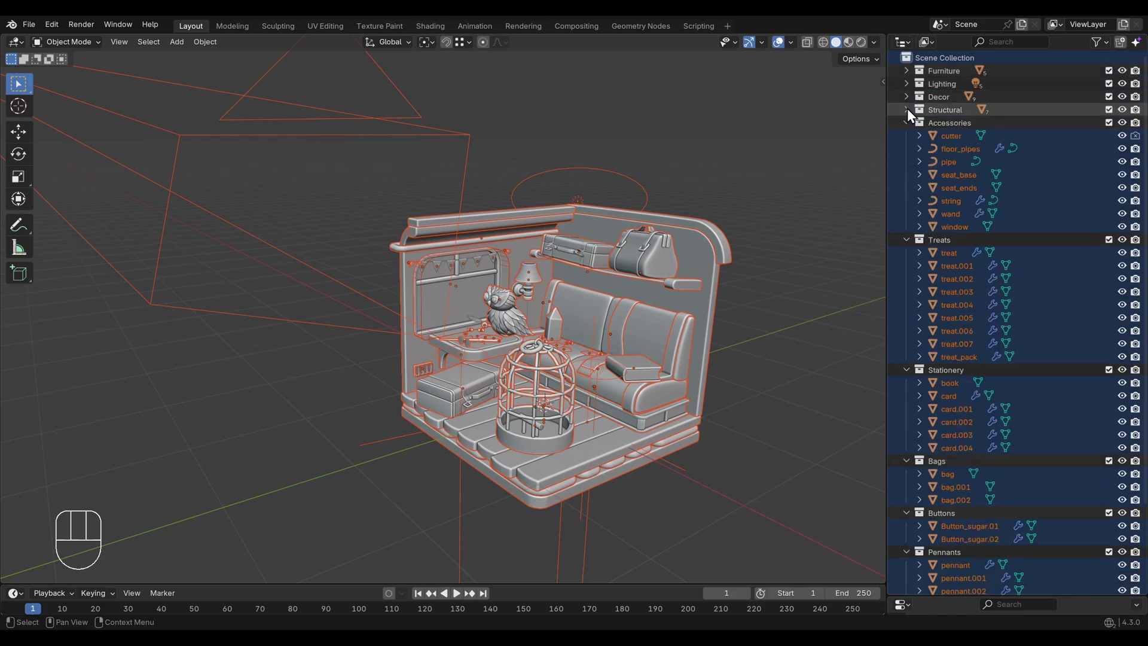
left_click(907, 123)
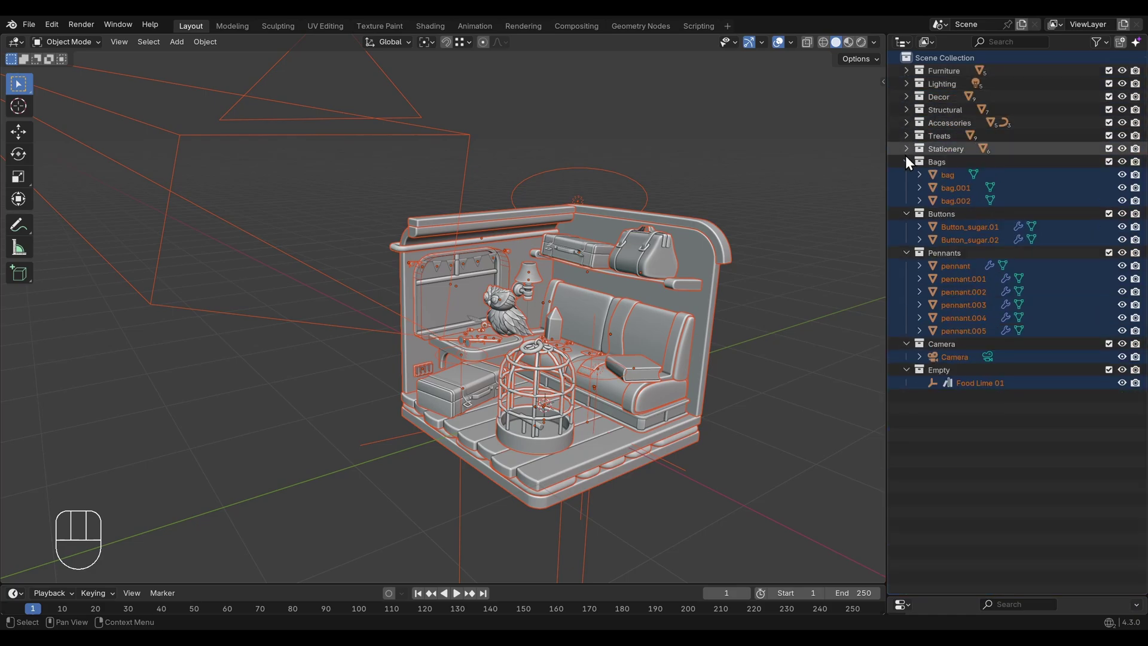
left_click(907, 149)
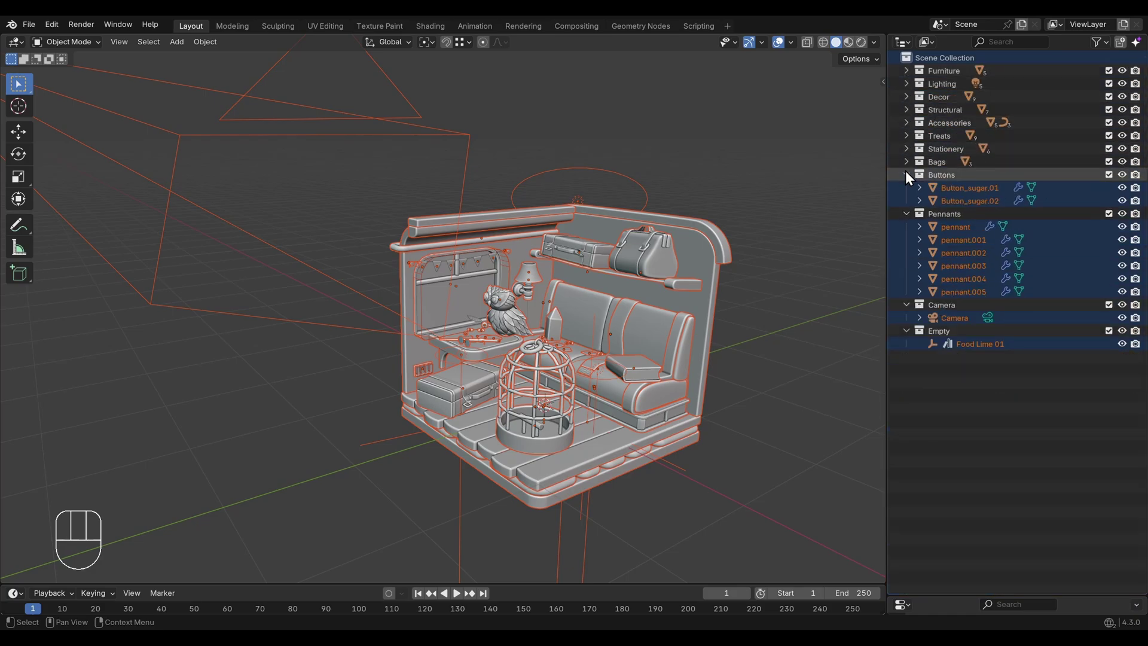
left_click(906, 174)
left_click(905, 200)
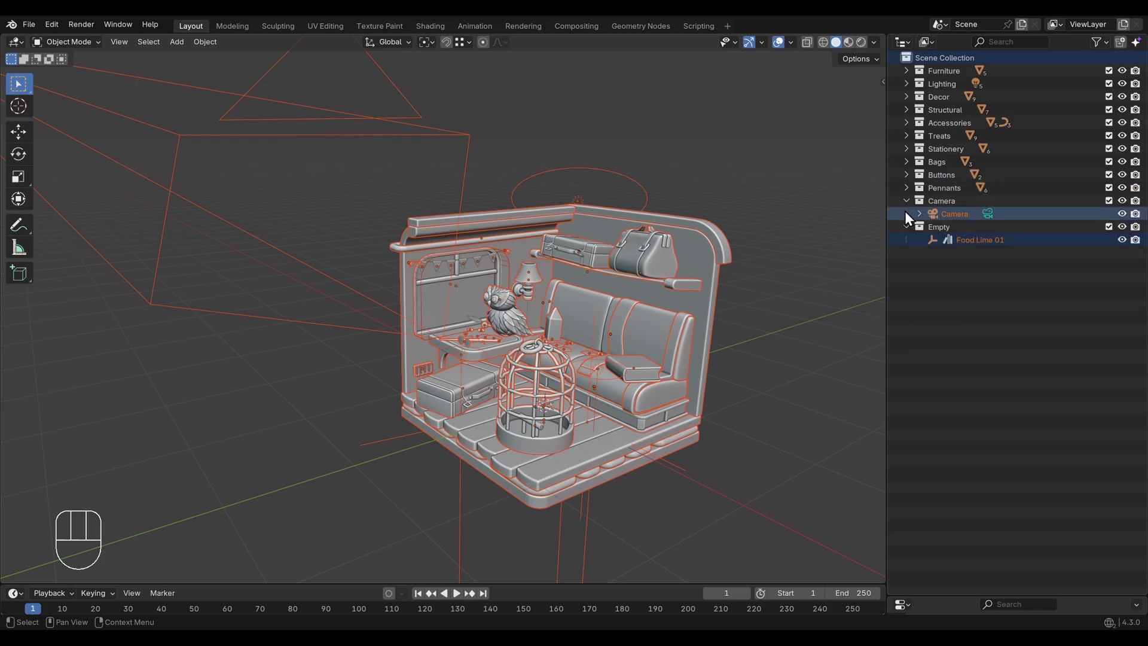
left_click(905, 214)
left_click(921, 268)
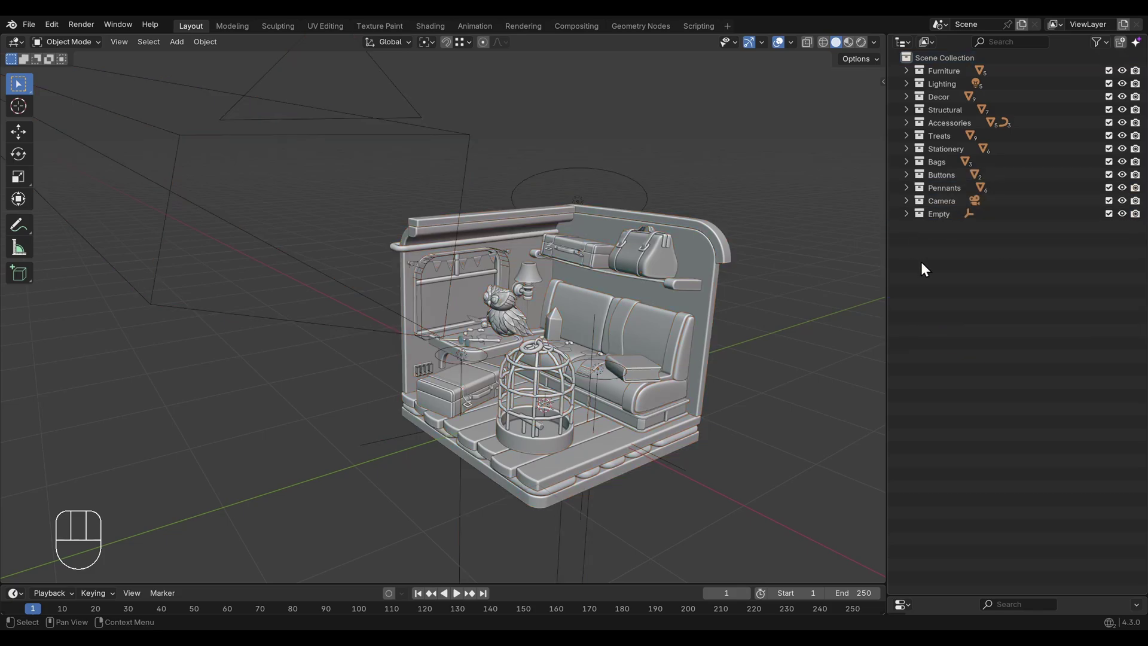